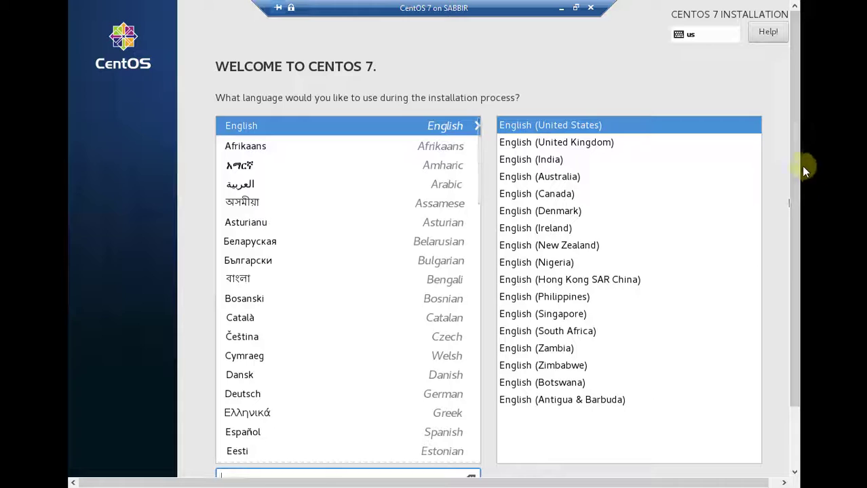
Accept English (United States) as the installation language and continue to the installation summary
left_click_drag(796, 167, 807, 259)
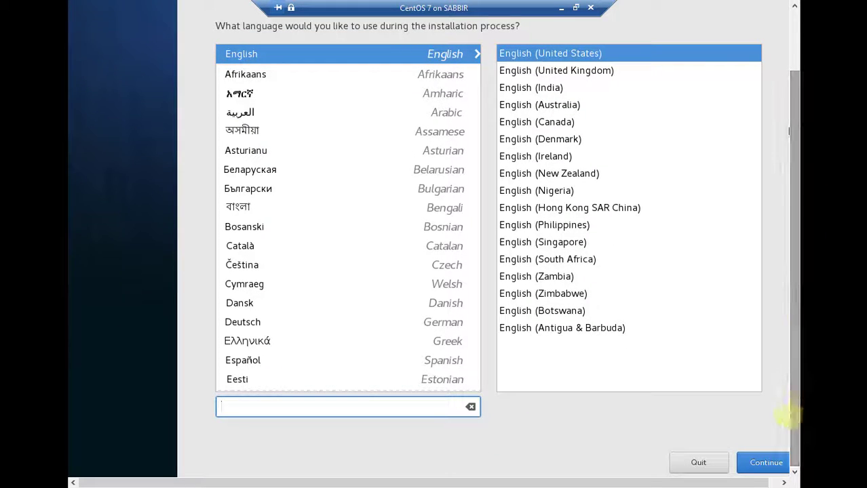
left_click(756, 466)
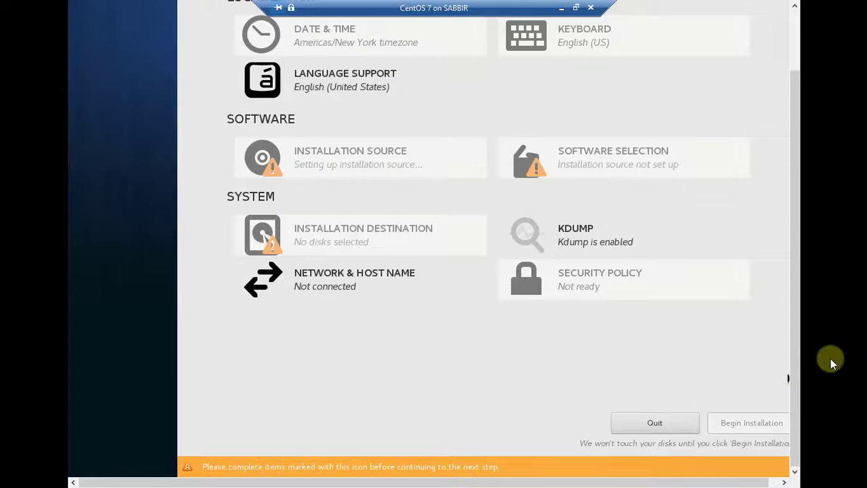
Open the date and time settings and set the time zone region to Asia
left_click_drag(795, 353, 789, 252)
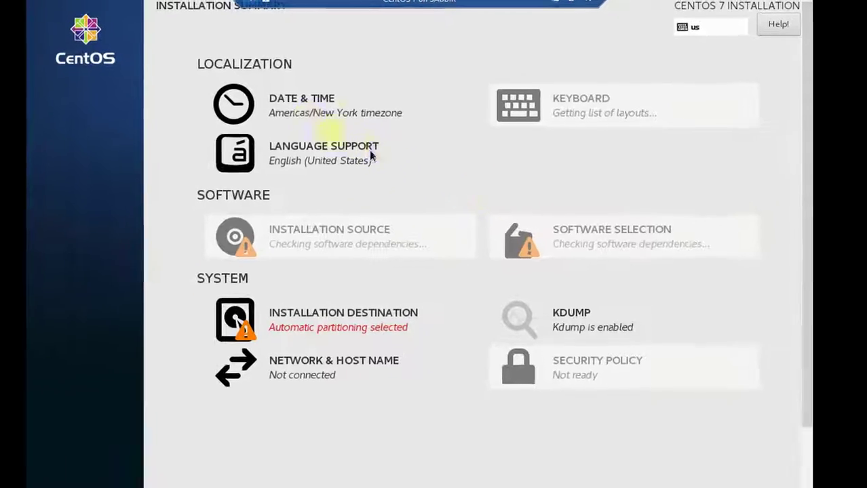
left_click(318, 101)
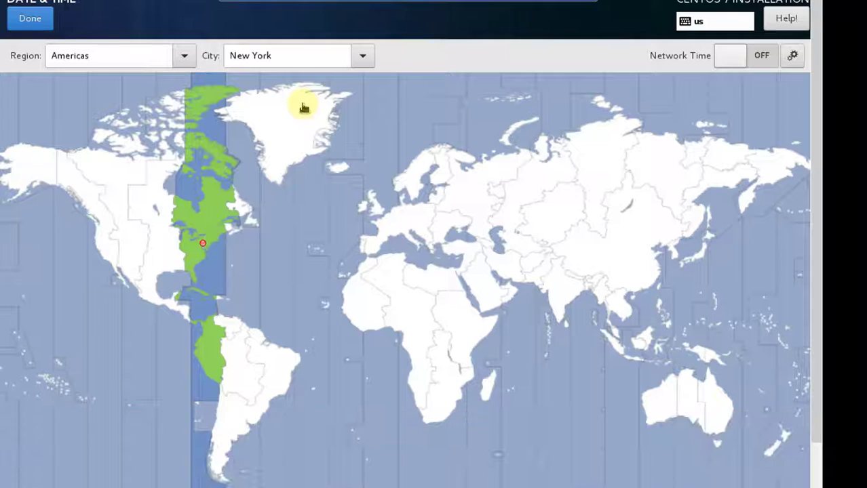
double_click(136, 56)
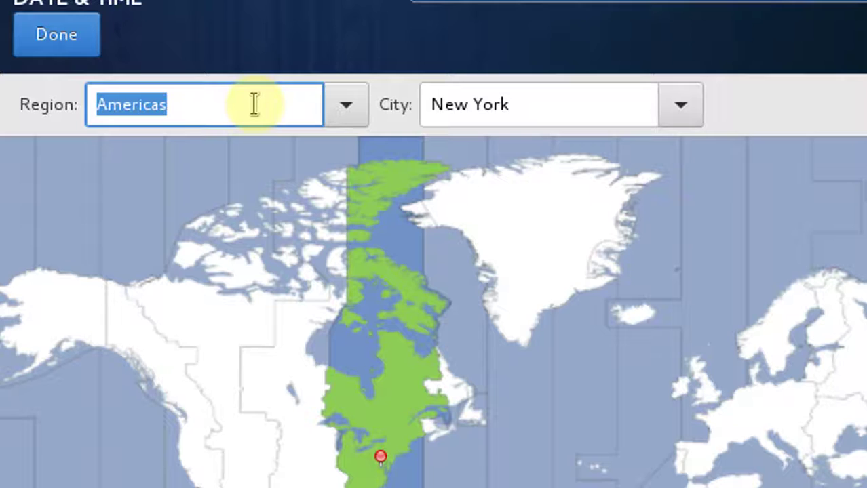
type("A")
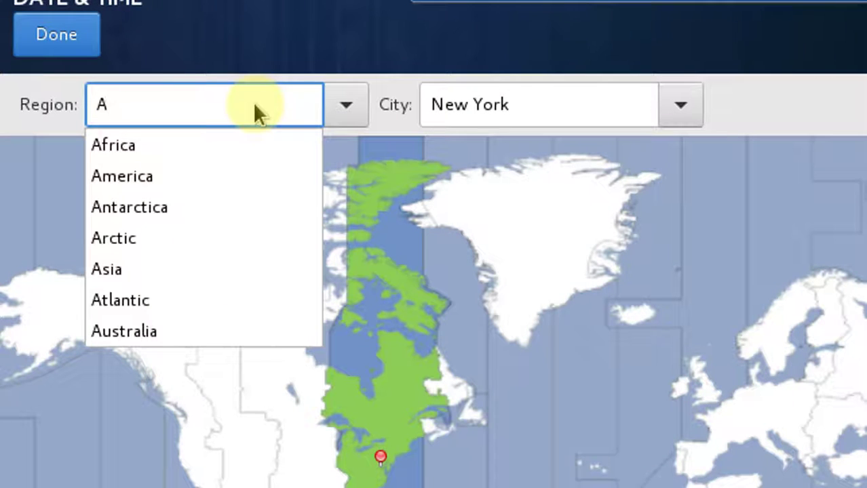
type("sia")
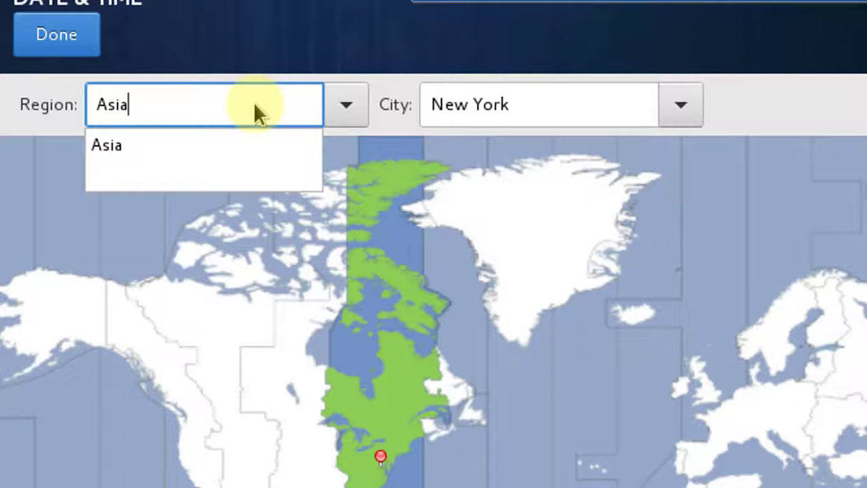
Set the time zone city to Dhaka and confirm the date and time settings
left_click(516, 109)
left_click(516, 109)
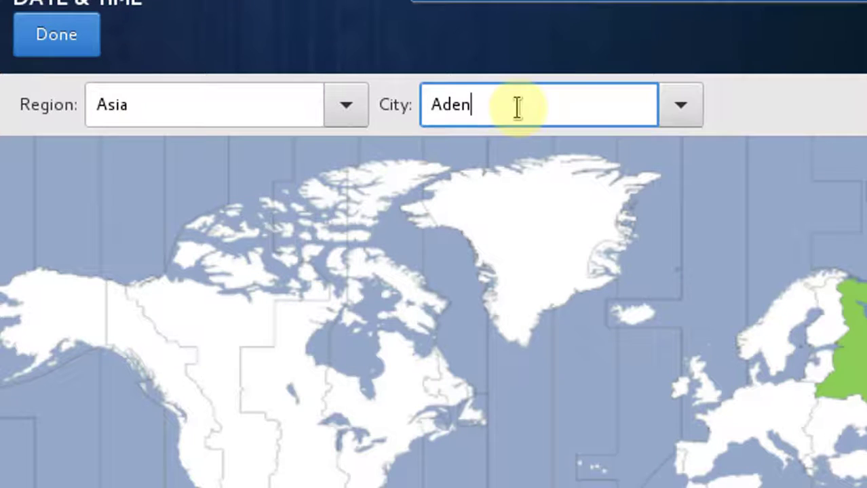
double_click(517, 108)
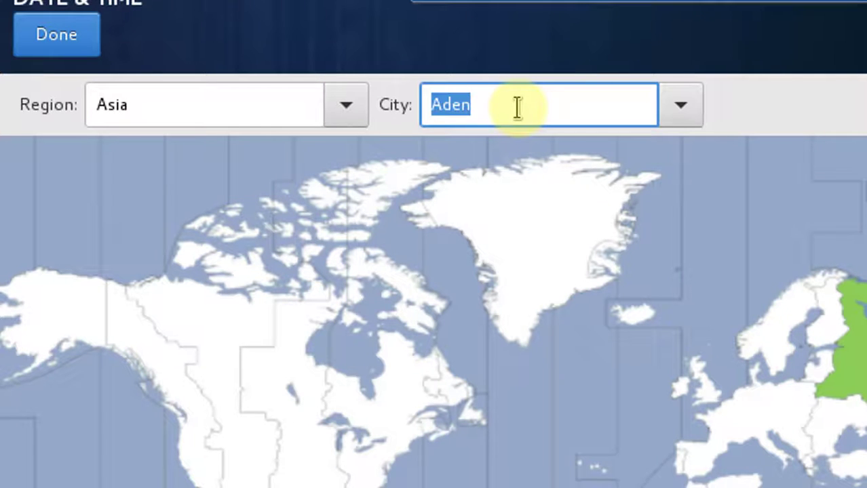
type("Dhaka")
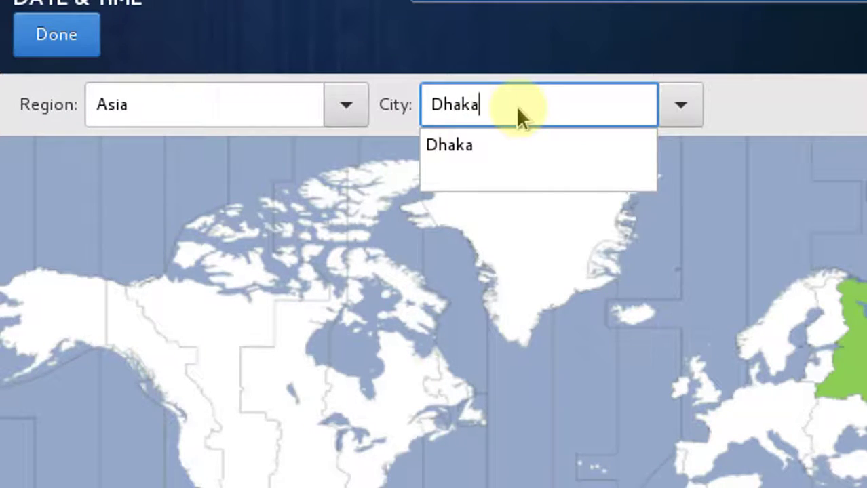
key("Return")
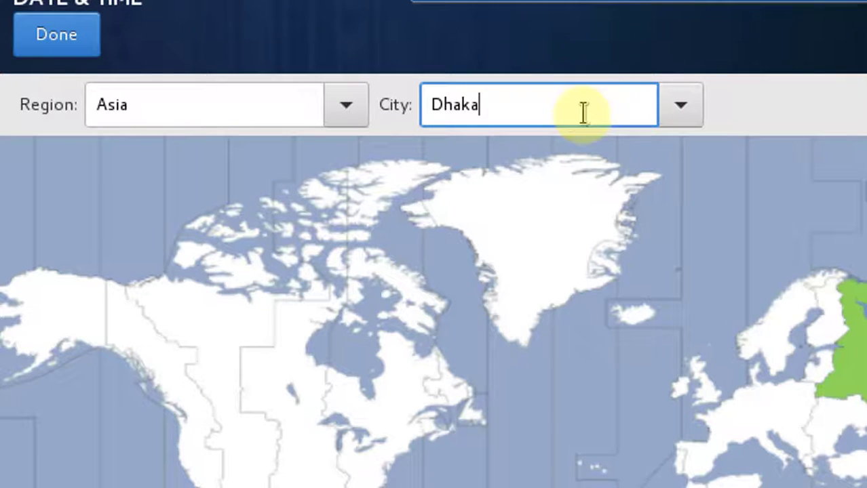
key("BackSpace")
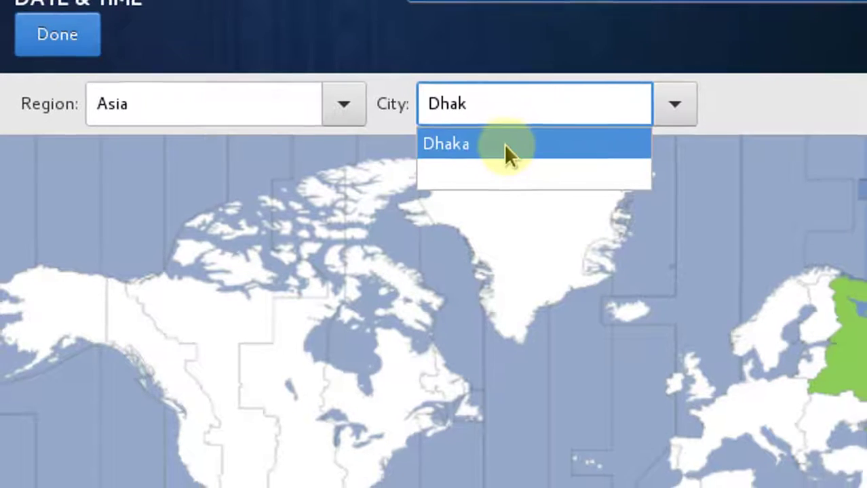
left_click(504, 144)
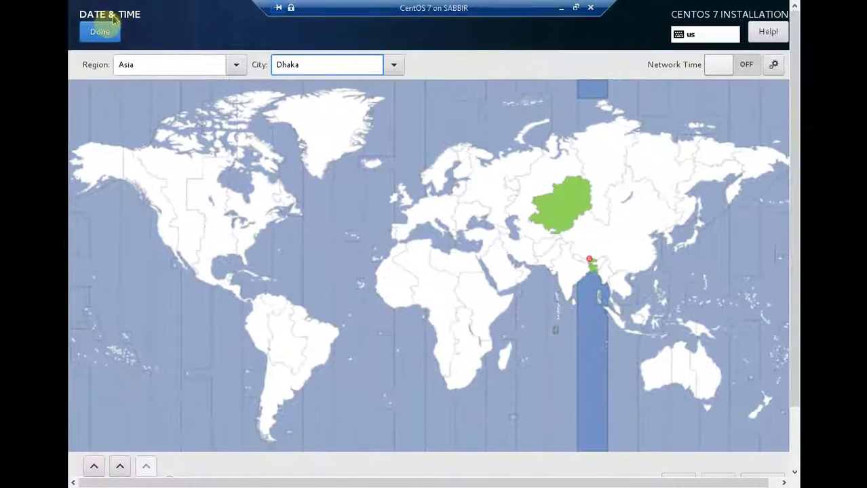
left_click(95, 37)
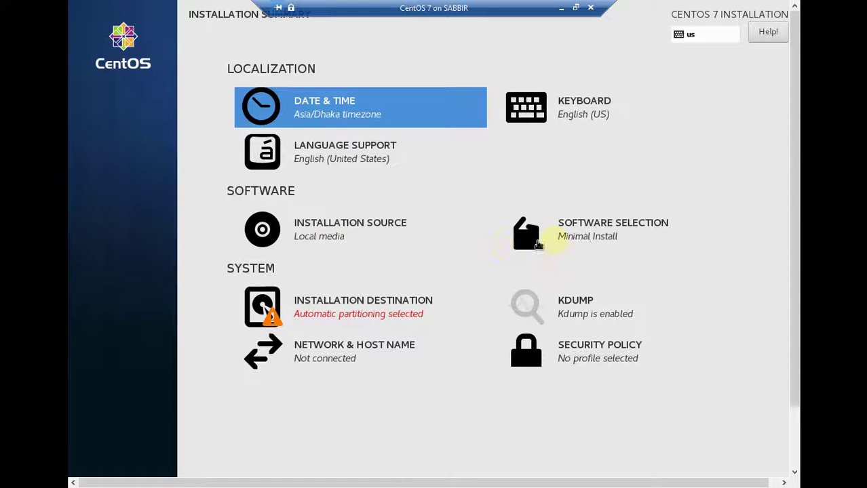
Choose Server with GUI as the base environment in the software selection and confirm it
left_click(563, 234)
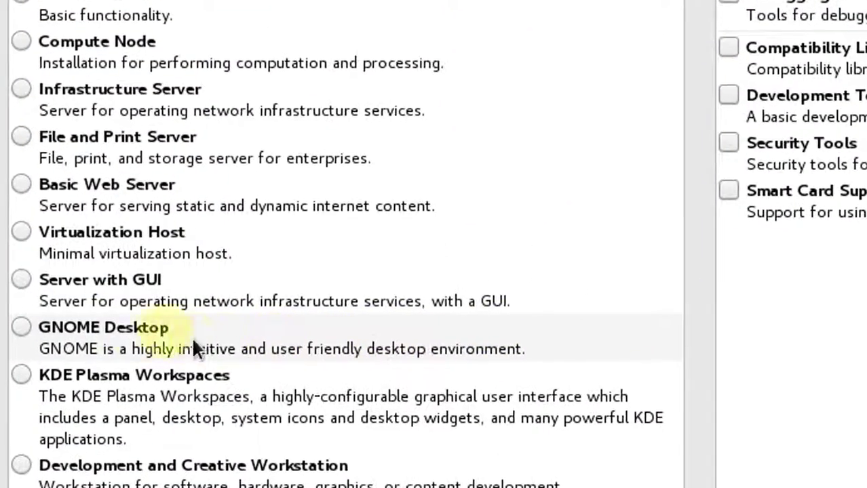
left_click(21, 279)
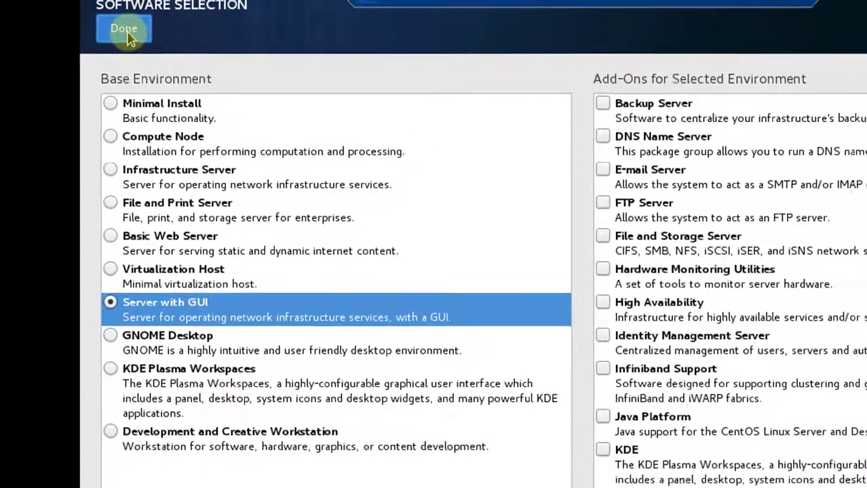
left_click(133, 27)
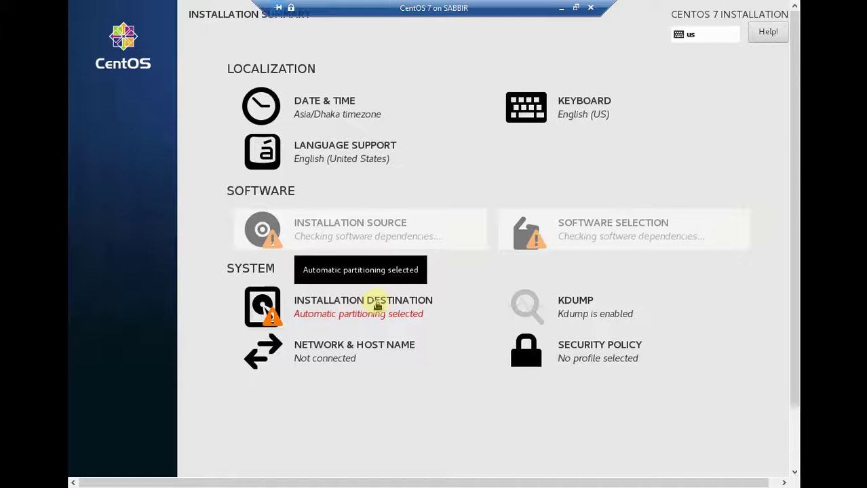
Set the installation destination to the Msft Virtual Disk with self-configured partitioning and proceed to manual partitioning
left_click(377, 307)
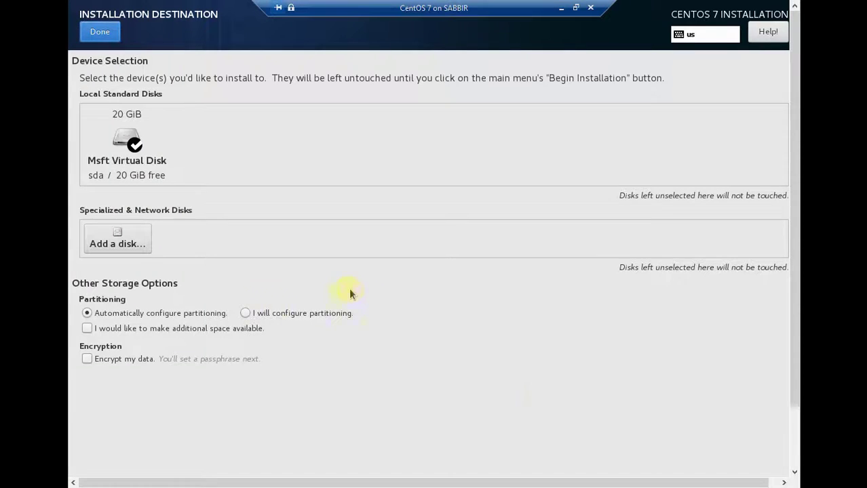
left_click(245, 313)
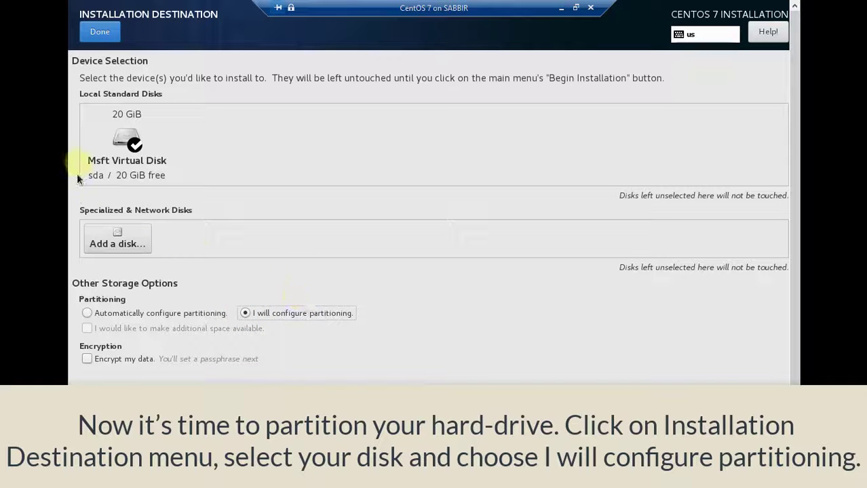
left_click(120, 146)
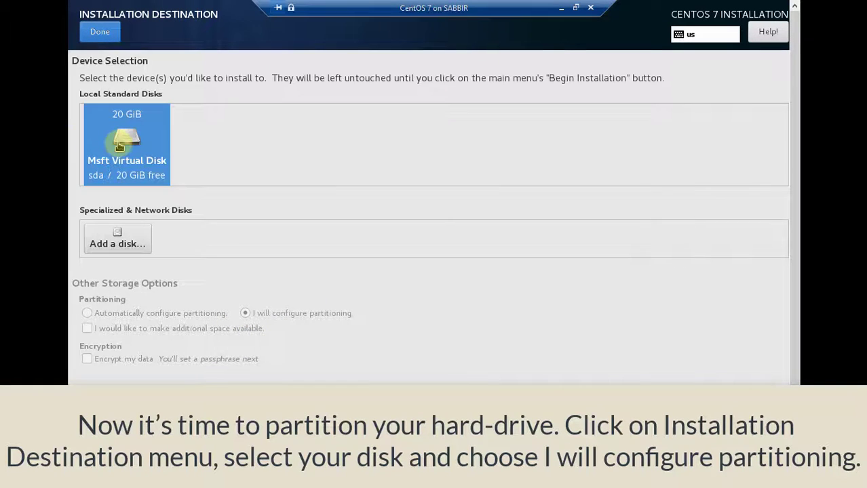
left_click(119, 146)
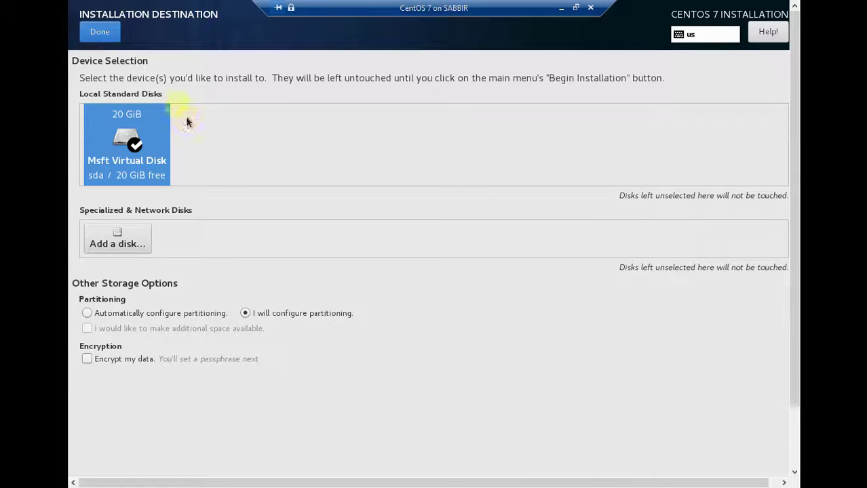
left_click(103, 31)
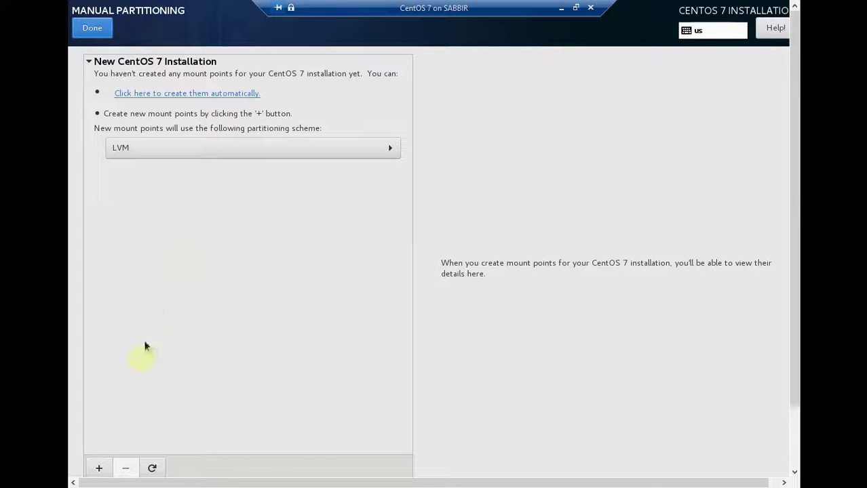
Add a root (/) mount point with a desired capacity of 20480
left_click(98, 468)
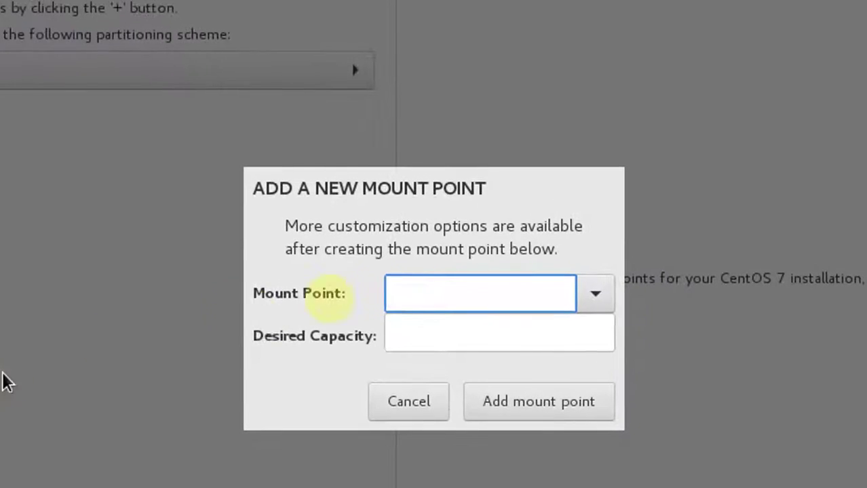
left_click(567, 287)
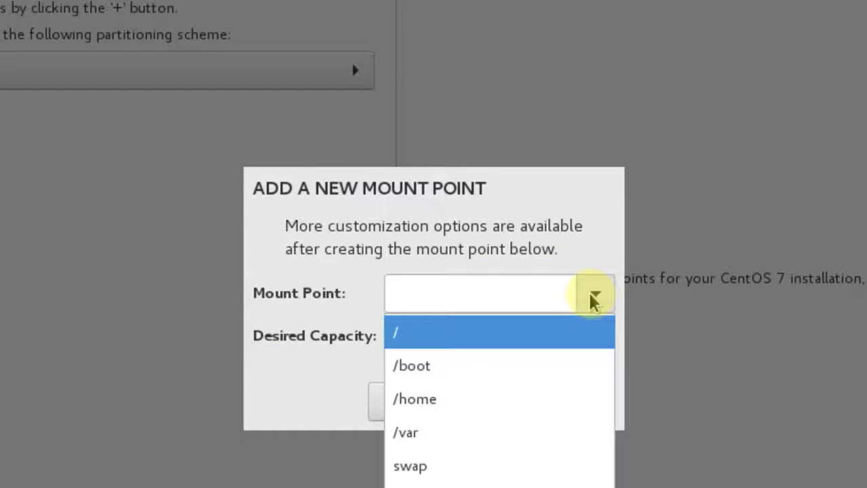
left_click(452, 342)
left_click(406, 338)
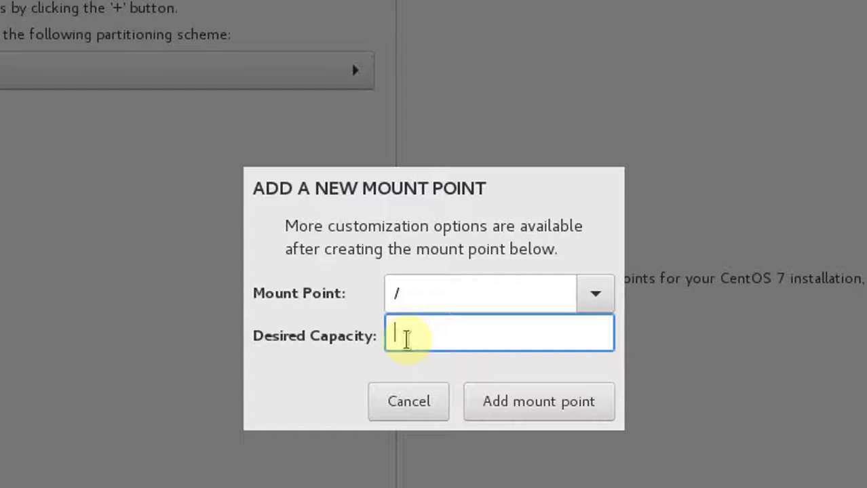
type("2048")
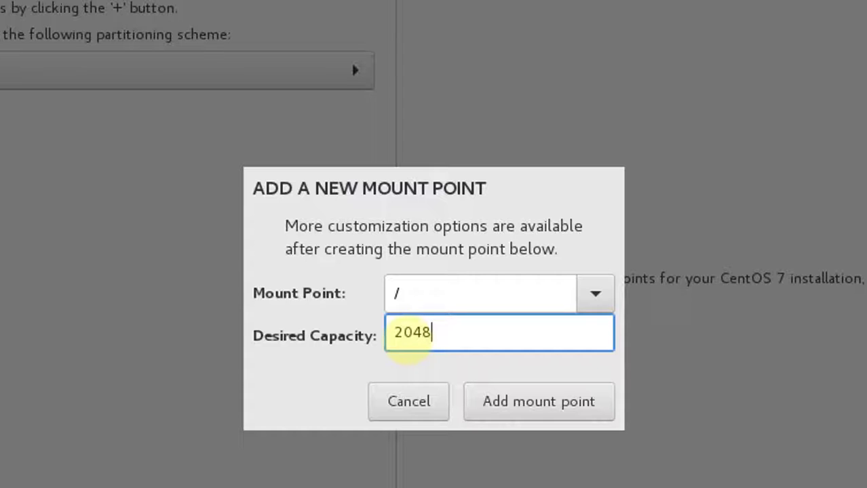
type("0")
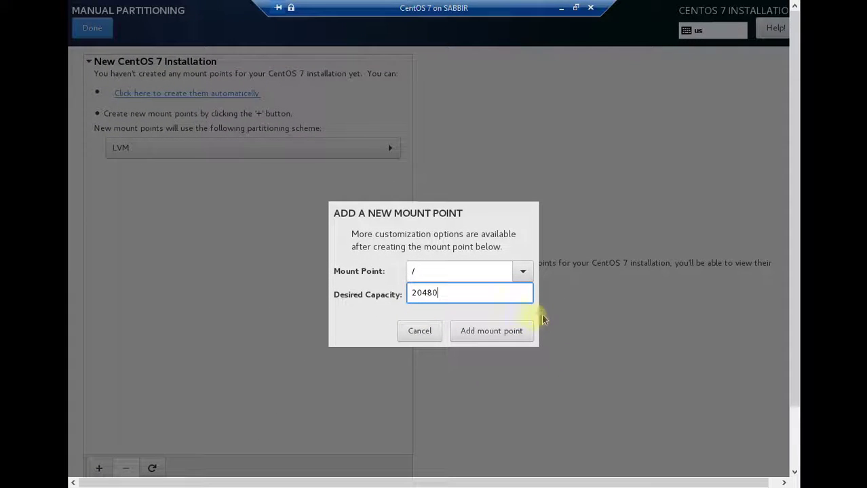
left_click(508, 332)
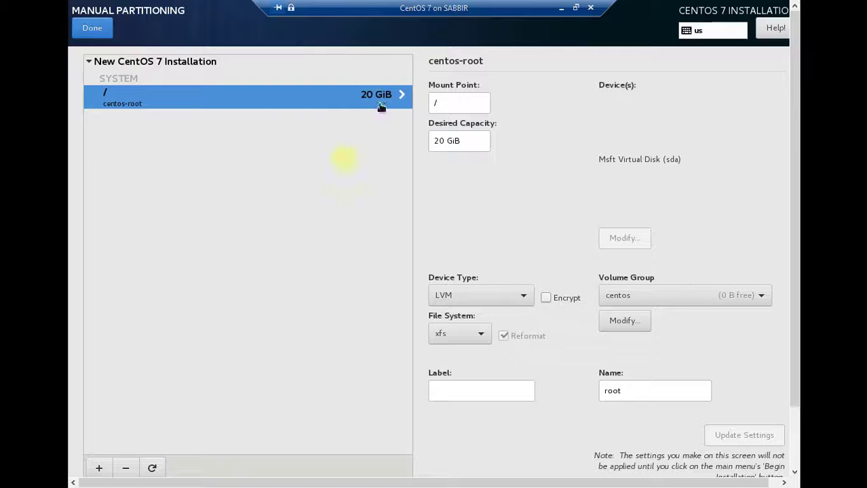
Add a /boot mount point with a desired capacity of 500
left_click(97, 469)
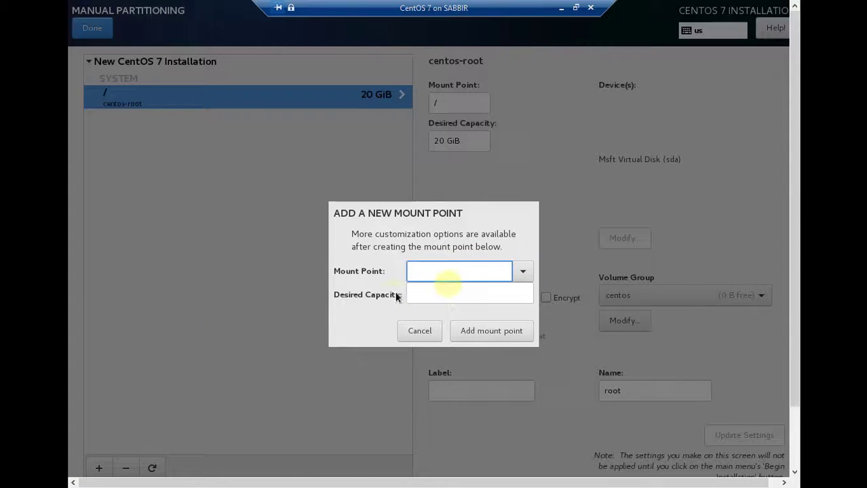
left_click(520, 273)
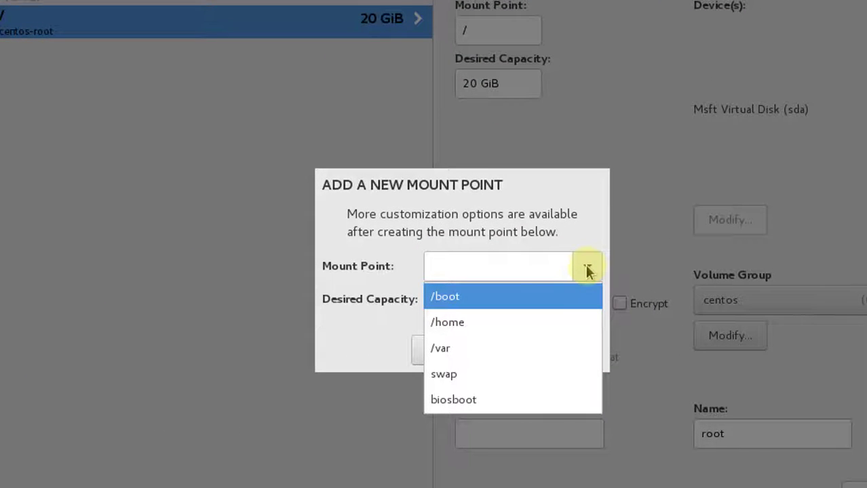
left_click(463, 302)
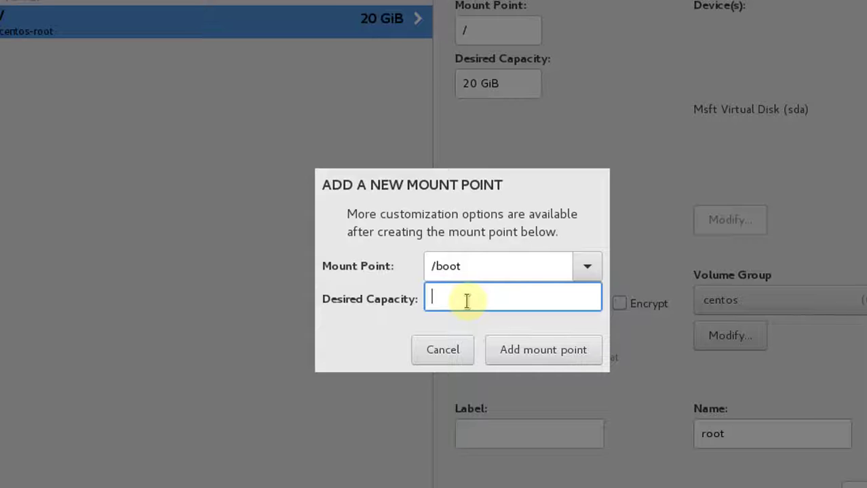
type("500")
left_click(522, 356)
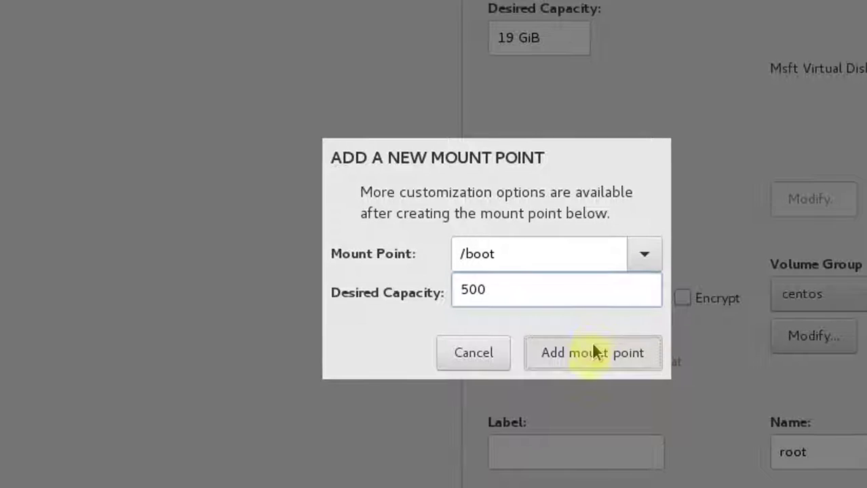
left_click(594, 351)
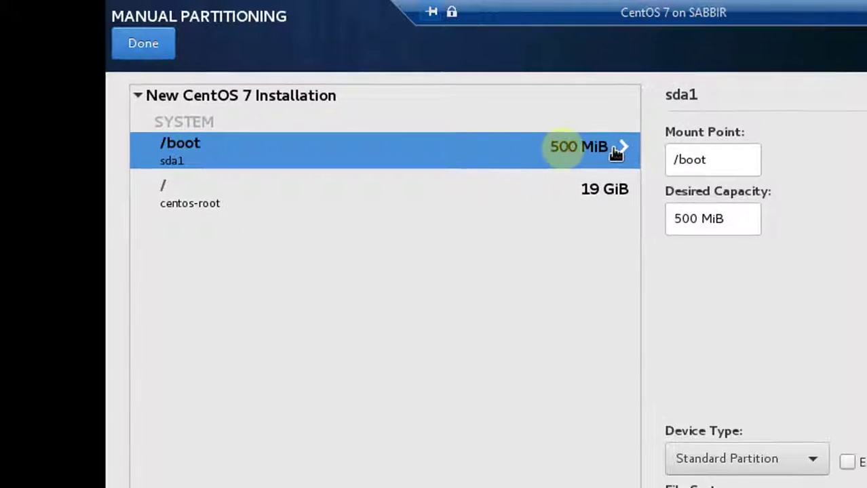
Add a swap mount point with a desired capacity of 4096, then finish partitioning and accept the summary of changes
left_click(99, 466)
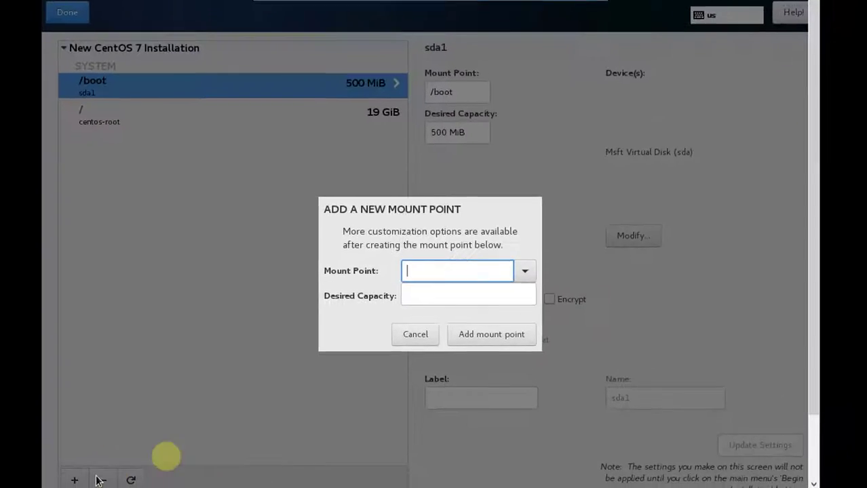
left_click(525, 271)
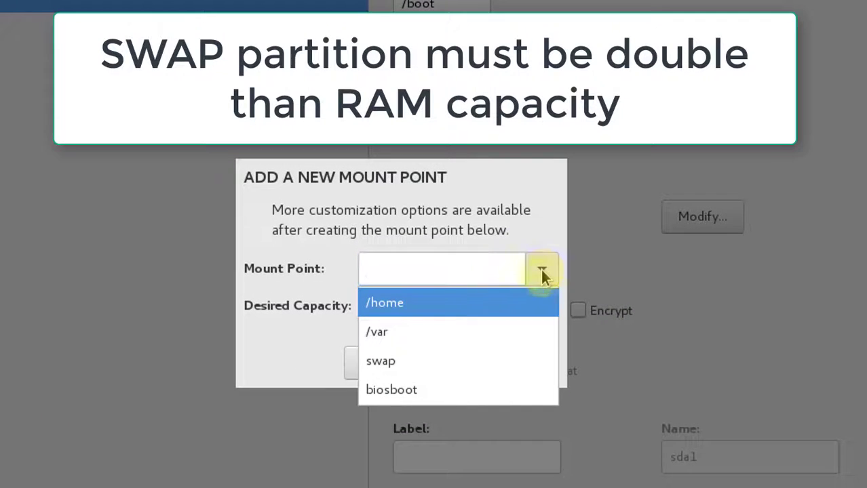
left_click(426, 360)
left_click(436, 305)
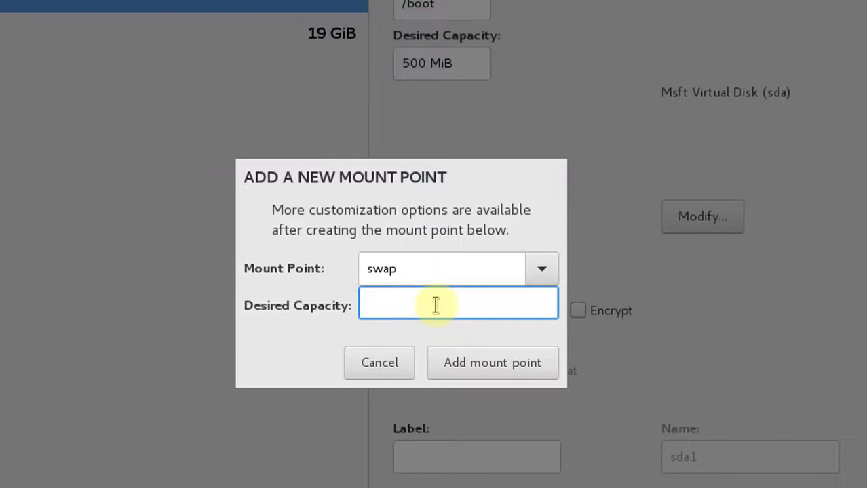
type("4096")
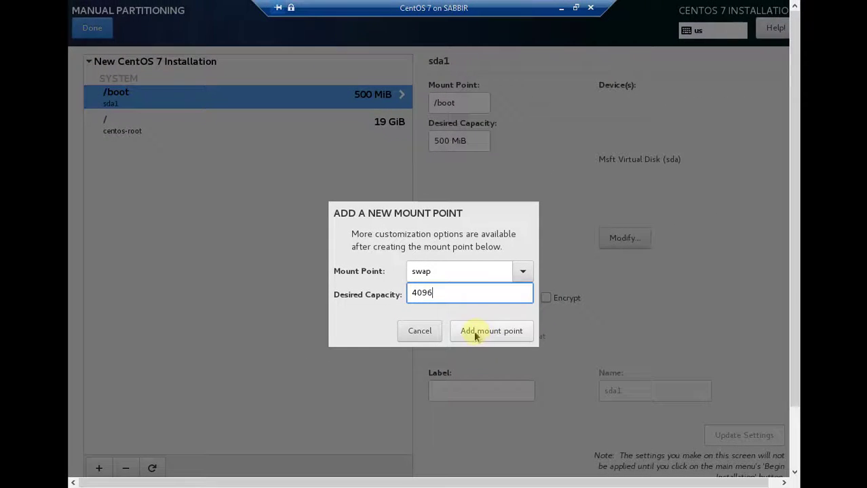
left_click(473, 371)
left_click(93, 28)
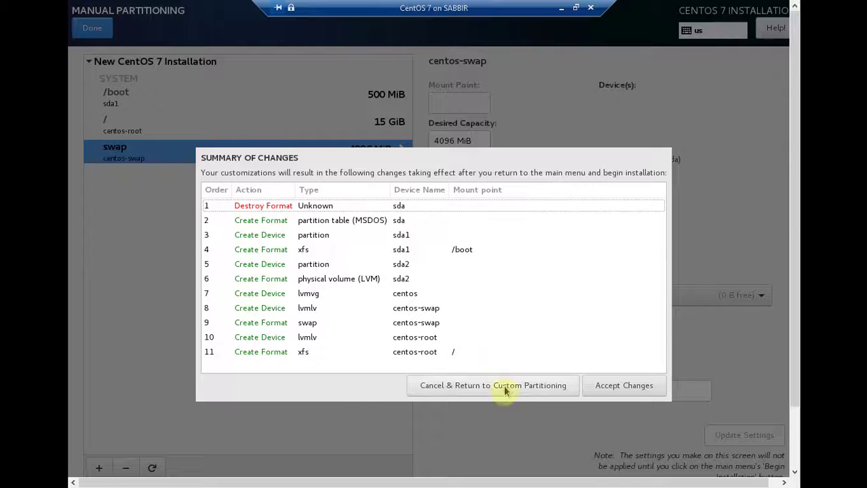
left_click(619, 386)
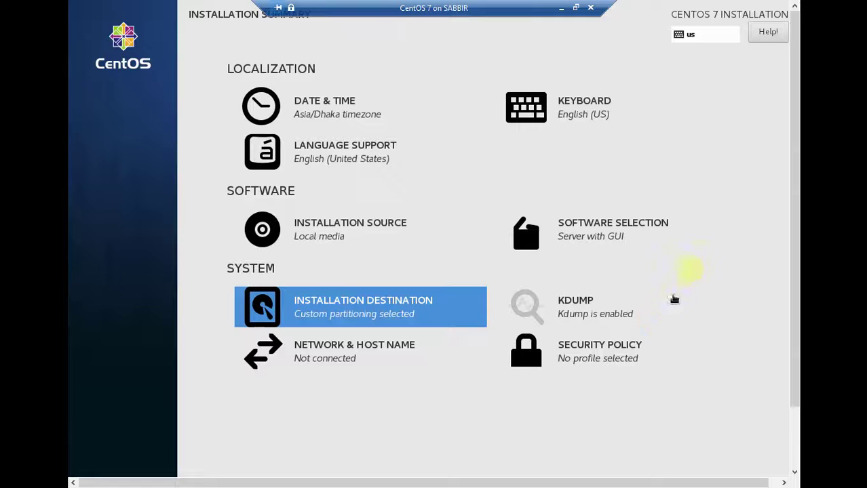
Check the network and host name settings without changing them, then begin the installation
left_click(347, 359)
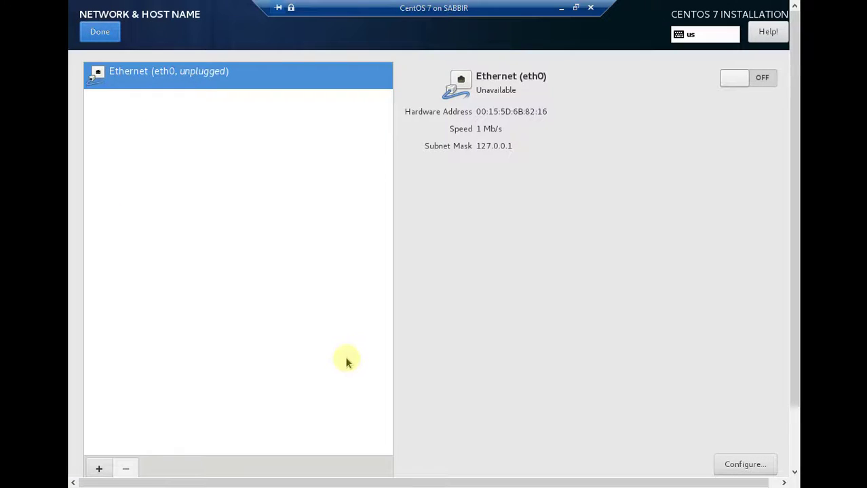
left_click(102, 32)
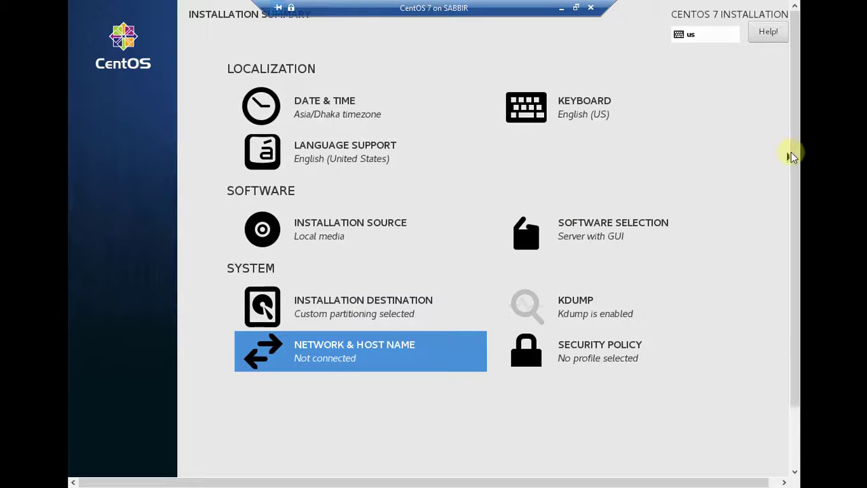
scroll(798, 218, "down", 3)
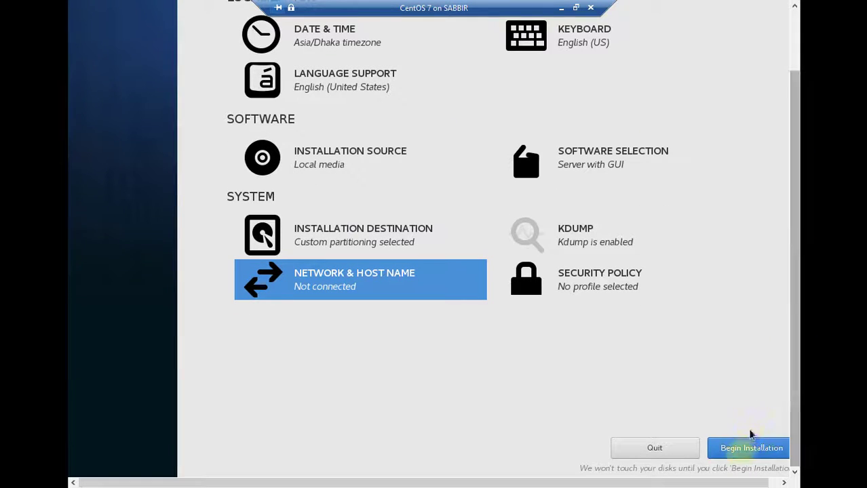
left_click(733, 448)
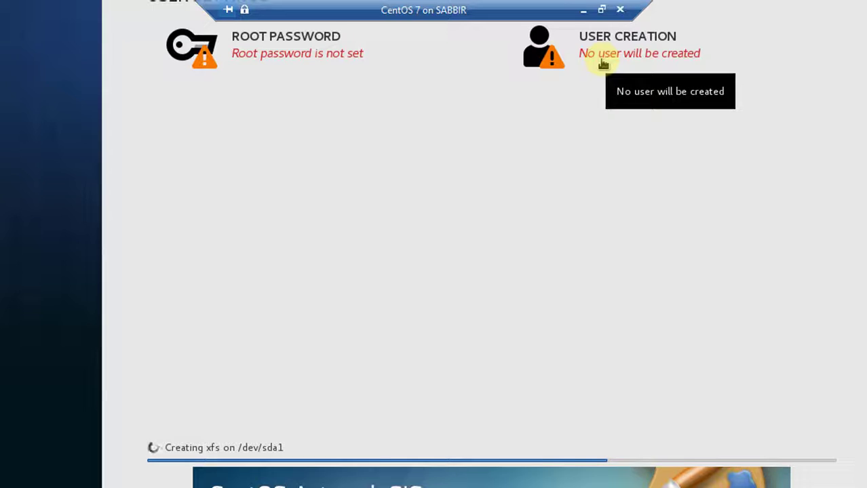
Enter and confirm the root password, then save it
left_click(314, 53)
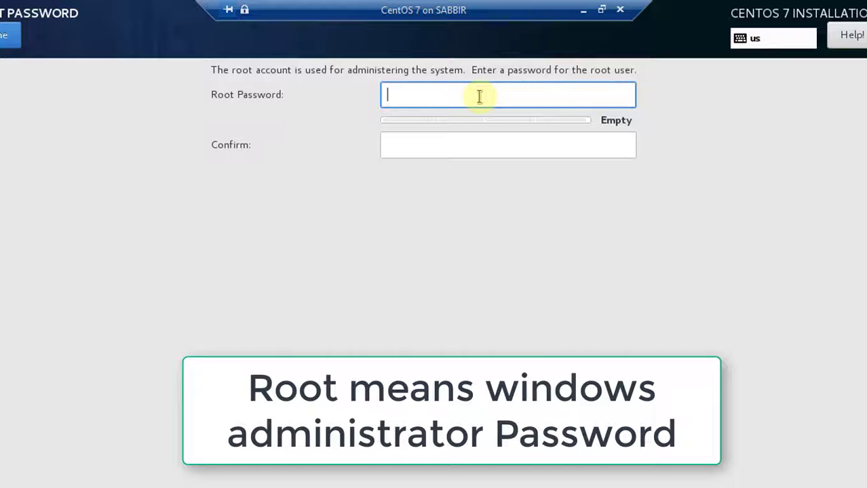
type("••••")
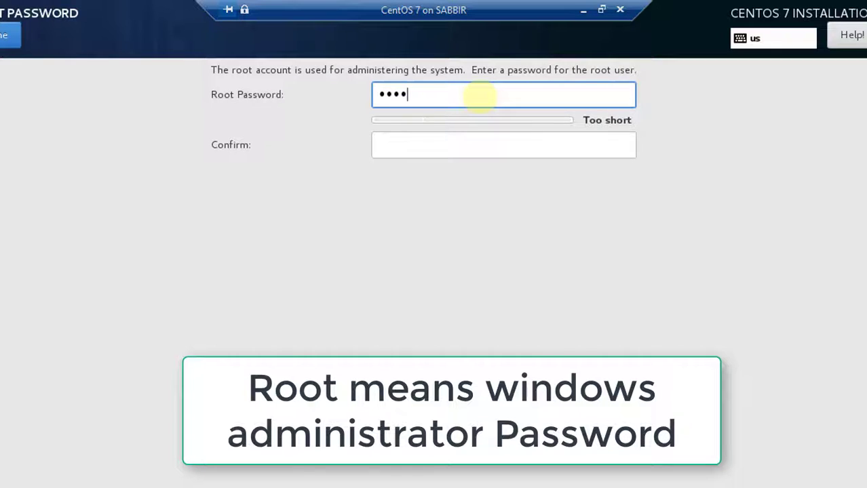
type("••")
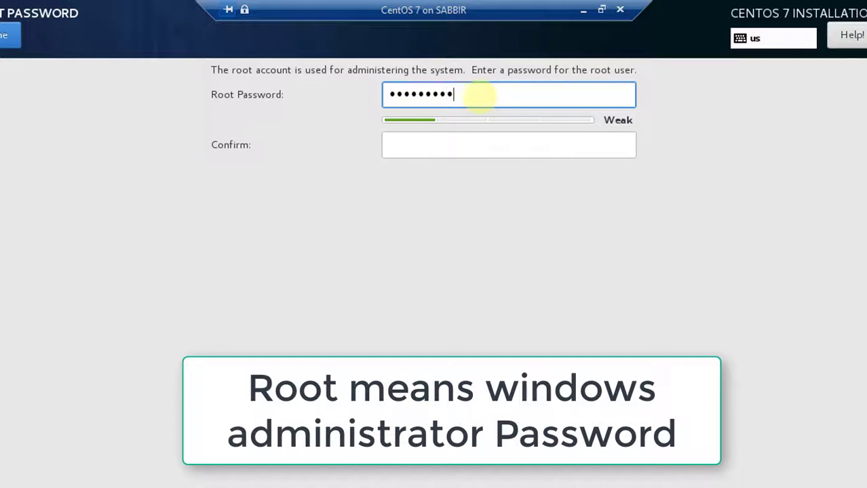
type("•••••")
key("Tab")
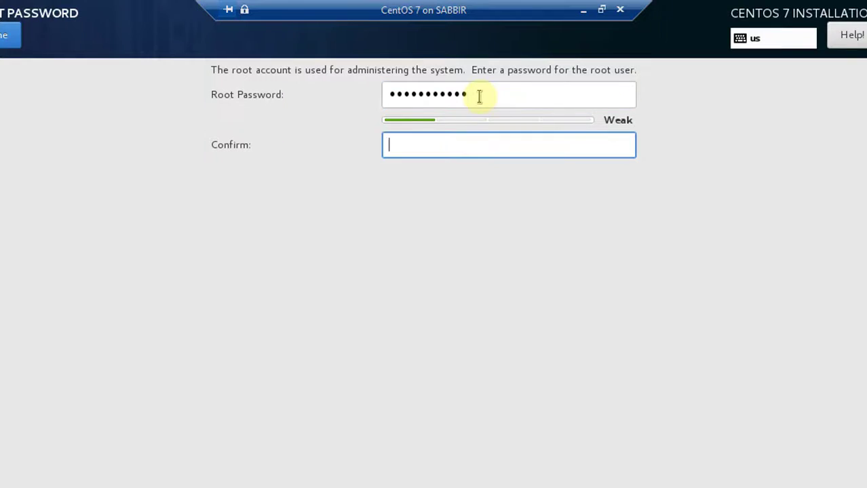
type("••••••••••••")
left_click(10, 35)
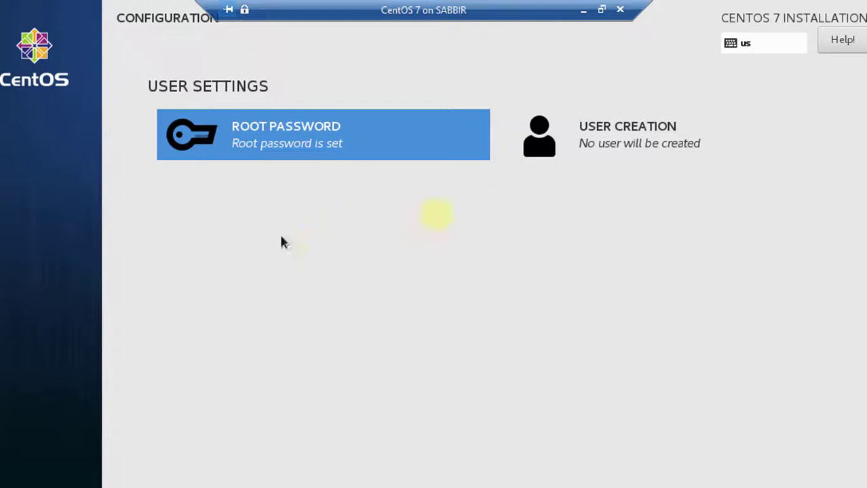
Start creating a user account and enter the user's full name
left_click(572, 159)
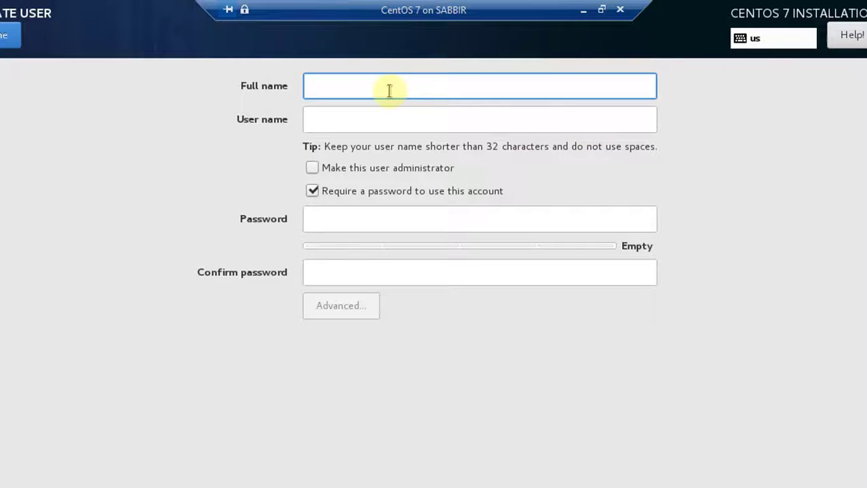
type("S")
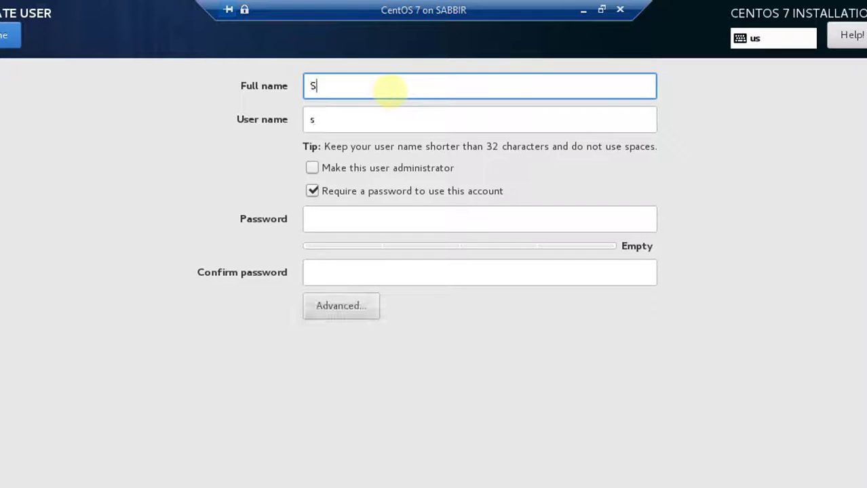
type("abbir Ahmed")
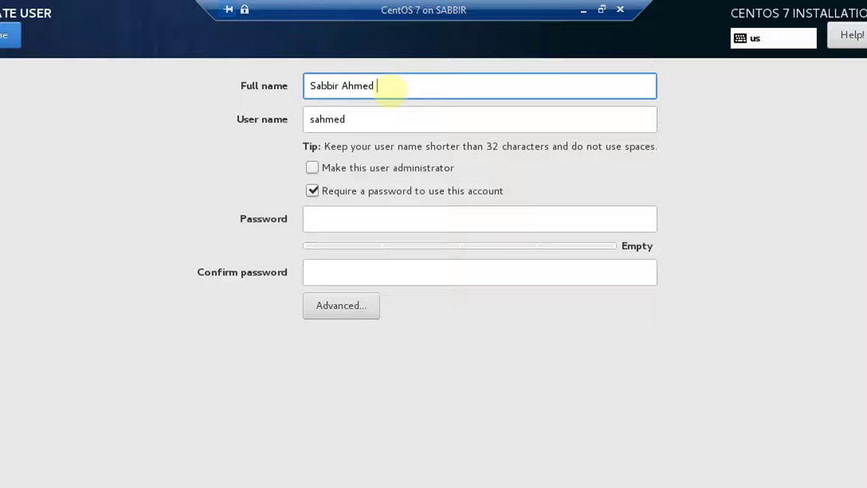
type(" Khan")
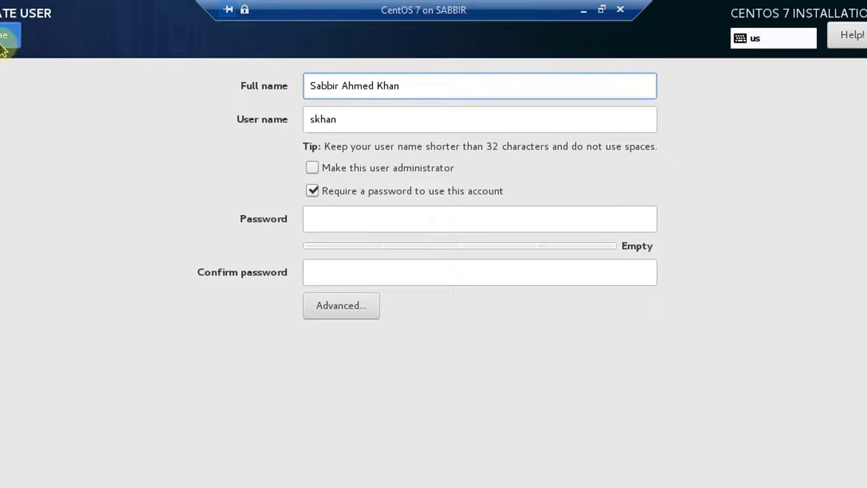
Enter and confirm the new user's account password, then save the user account
key("Tab")
key("Tab")
key("Tab")
key("Tab")
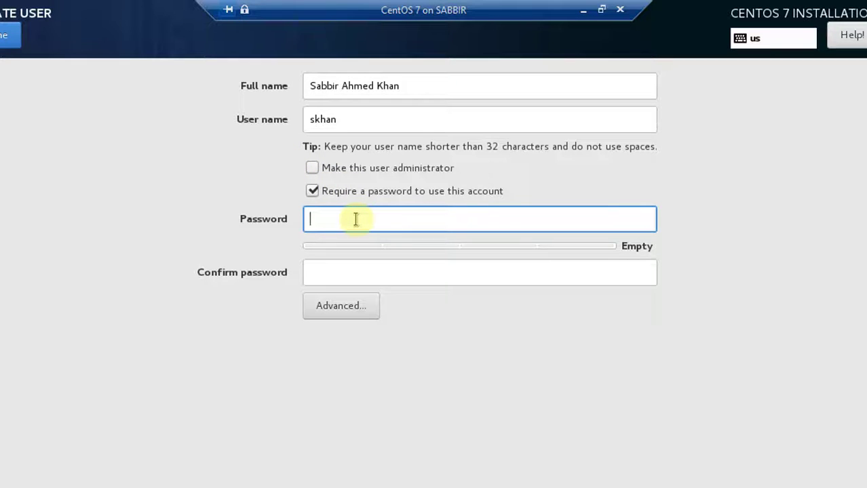
type("••••")
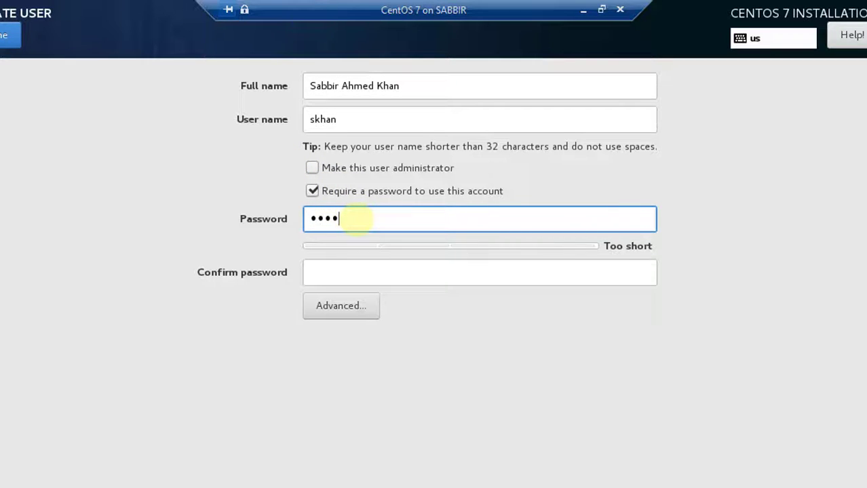
type("••••••")
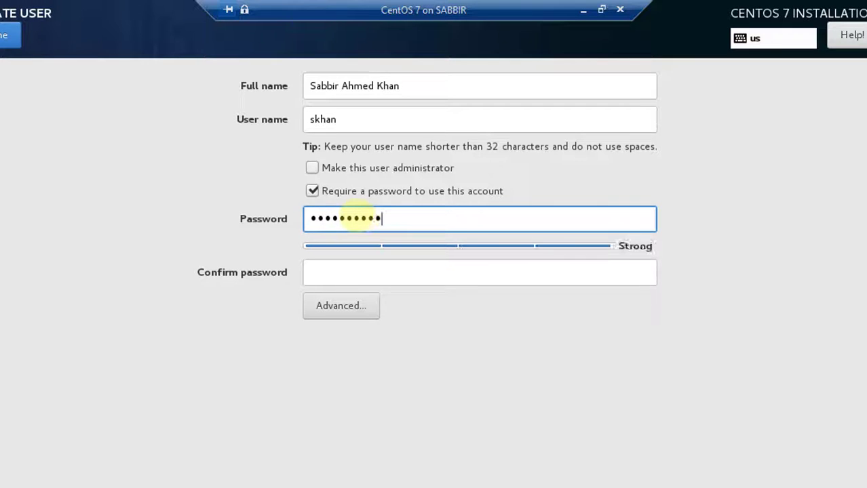
type("••")
key("Tab")
type("•")
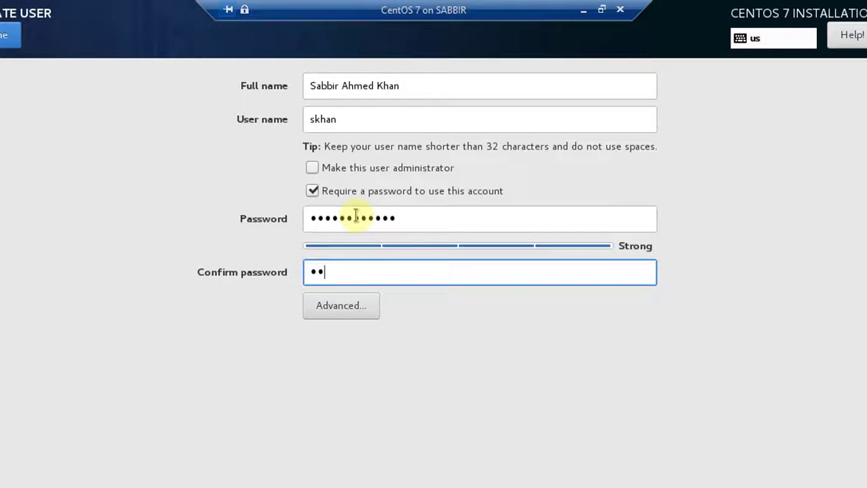
type("•••••••••")
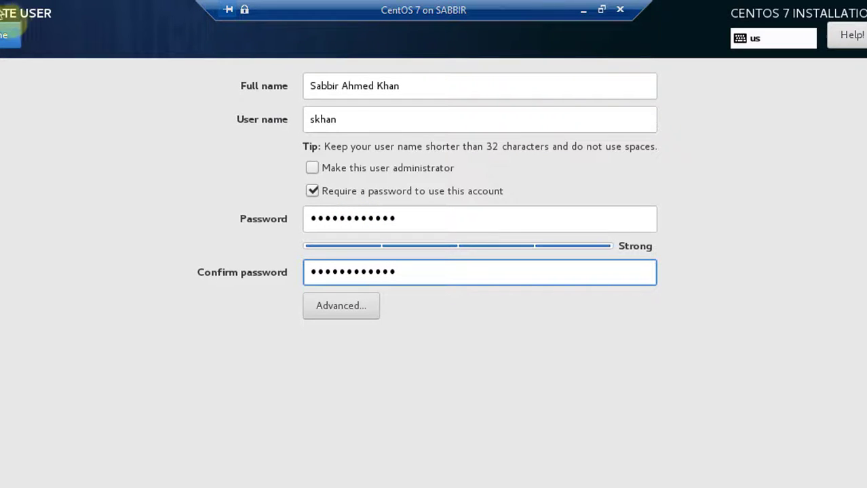
left_click(8, 38)
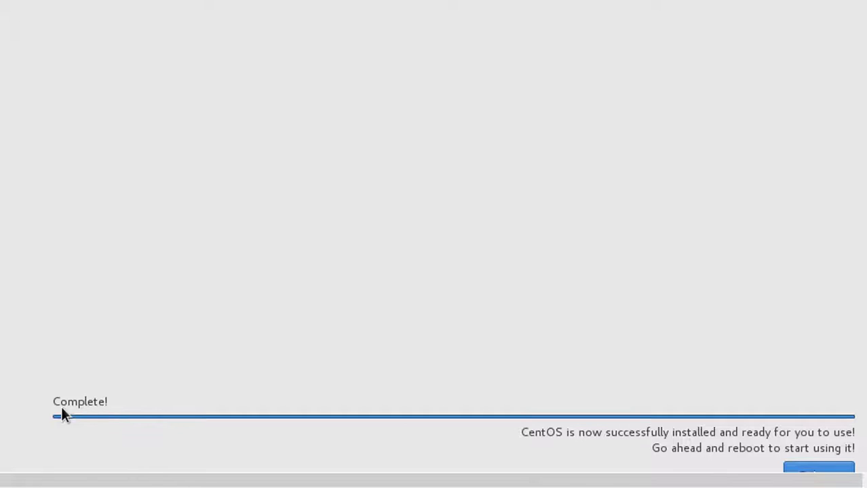
Reboot the completed installation and boot the CentOS Linux (3.10.0-693.el7.x86_64) 7 (Core) entry
scroll(453, 428, "down", 1)
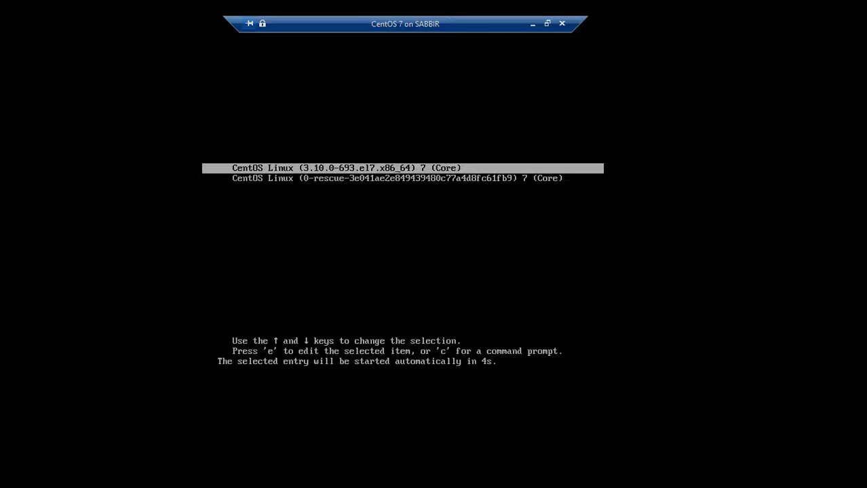
key("Return")
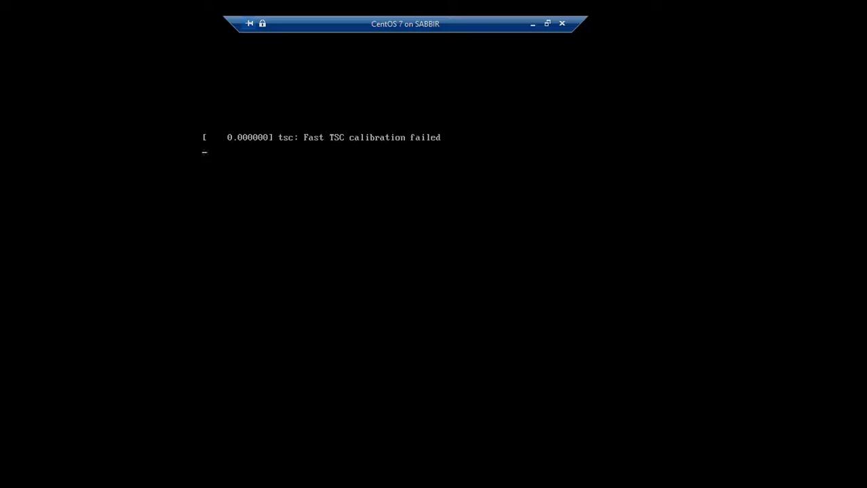